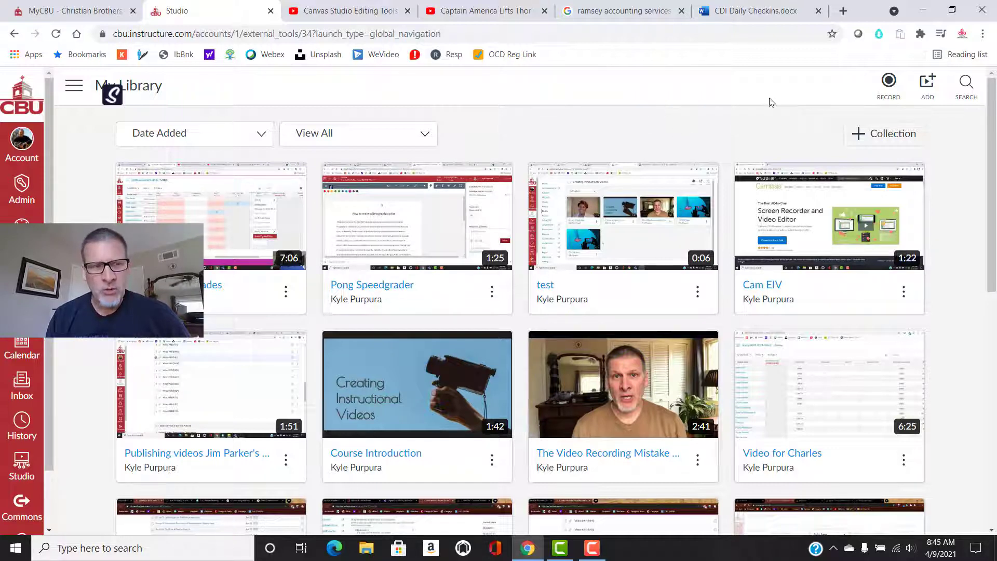
- Launch a Studio screen capture with narration set to None and computer sounds recorded
{"action": "left_click", "coordinate": [884, 89]}
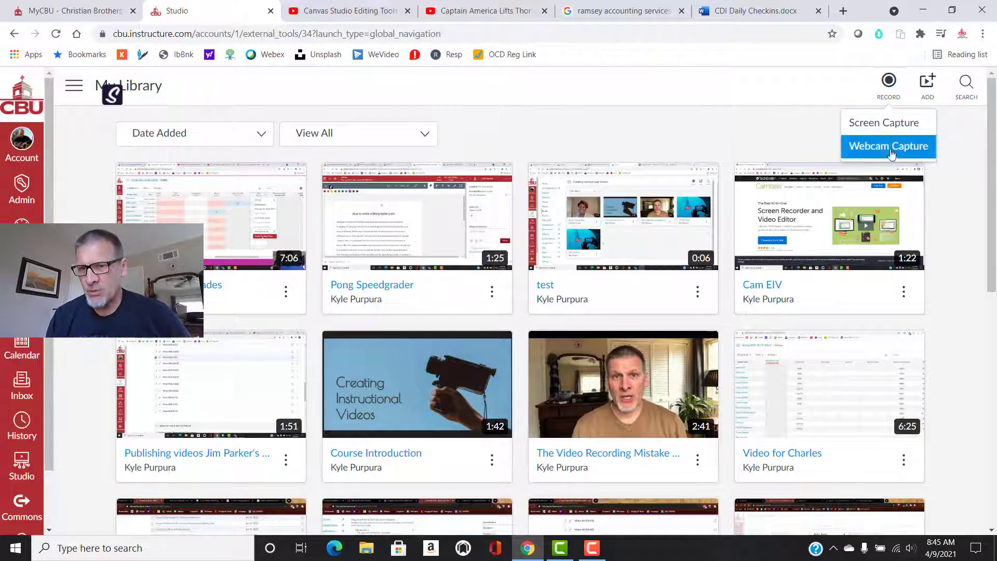
{"action": "left_click", "coordinate": [877, 125]}
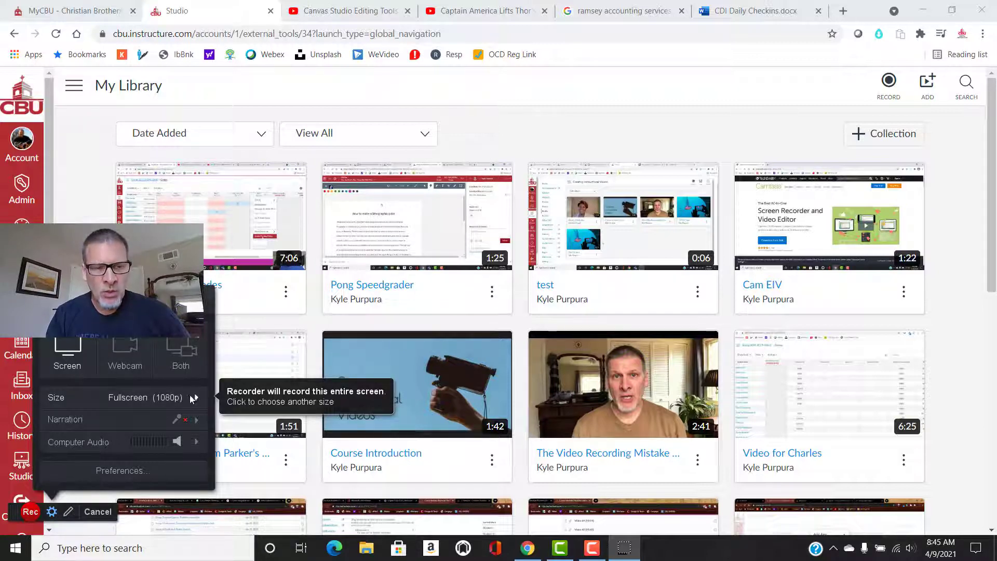
{"action": "left_click", "coordinate": [196, 421]}
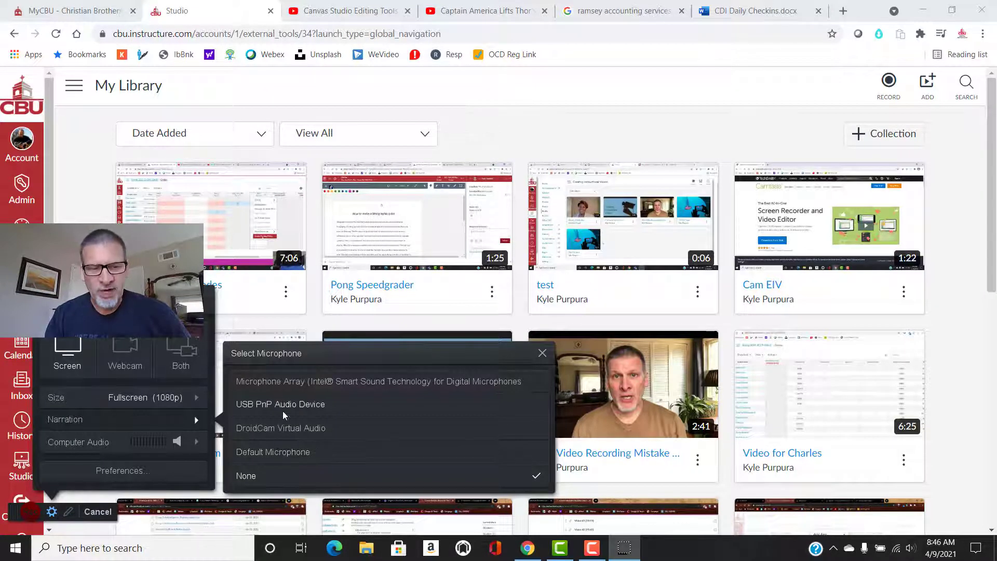
{"action": "left_click", "coordinate": [273, 465]}
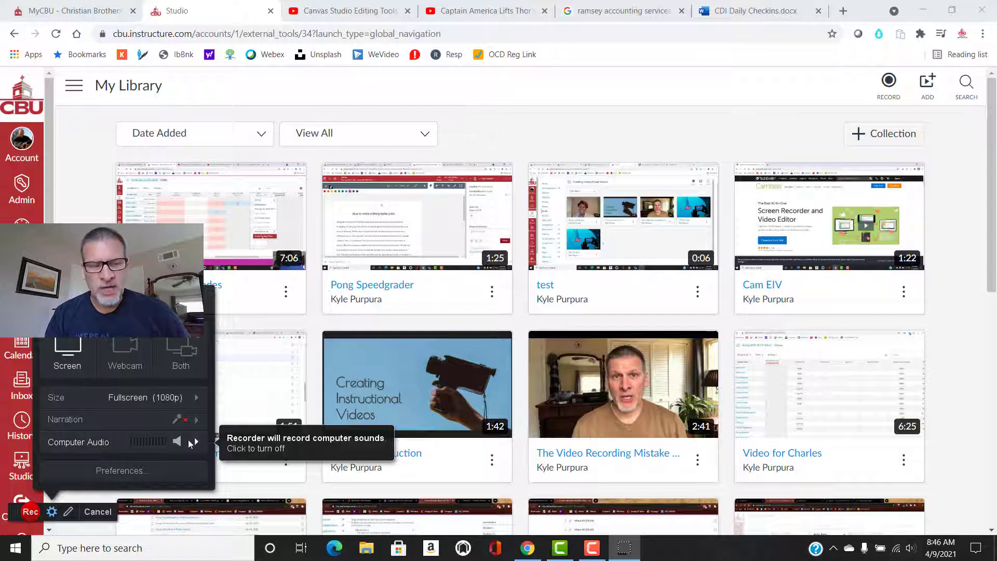
{"action": "left_click", "coordinate": [196, 441]}
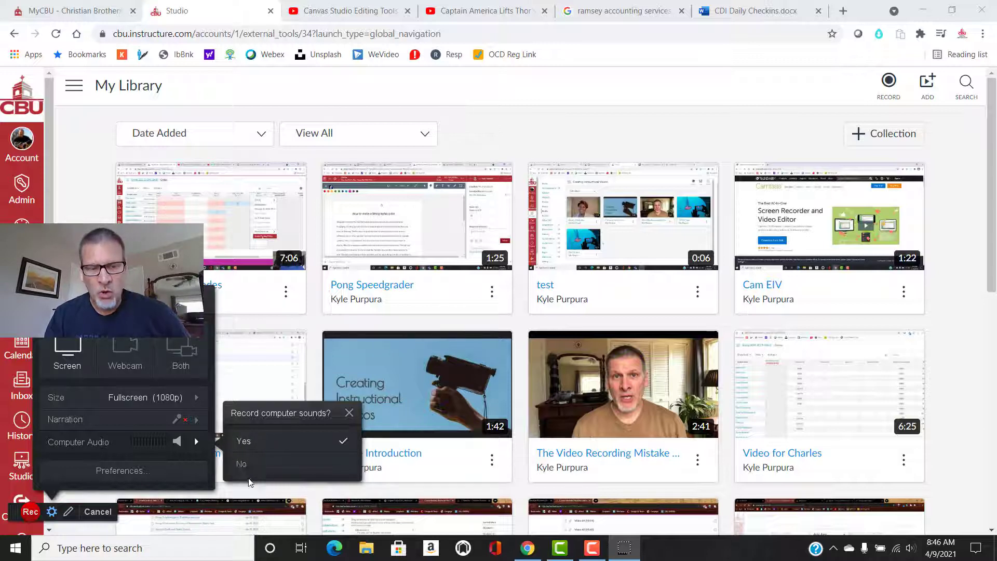
{"action": "left_click", "coordinate": [198, 441]}
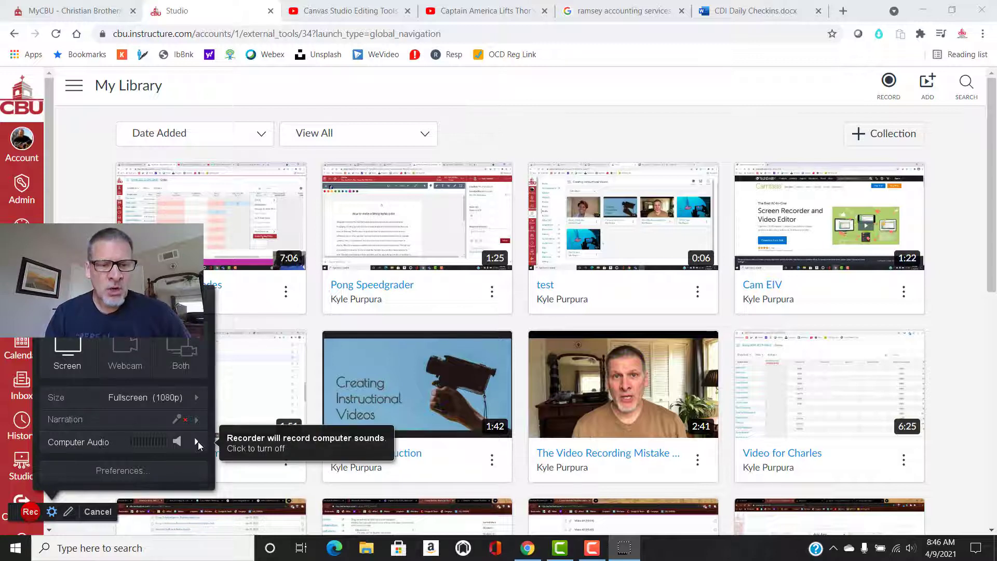
- Record about 39 seconds of screen while playing the Captain America Mjolnir YouTube clip, and finish the recording
{"action": "left_click", "coordinate": [30, 511]}
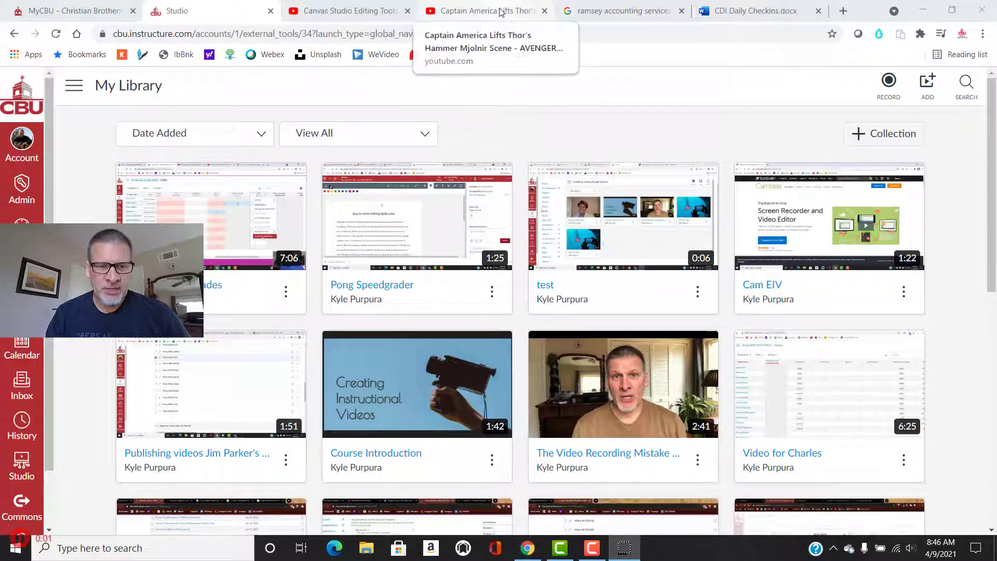
{"action": "left_click", "coordinate": [500, 11]}
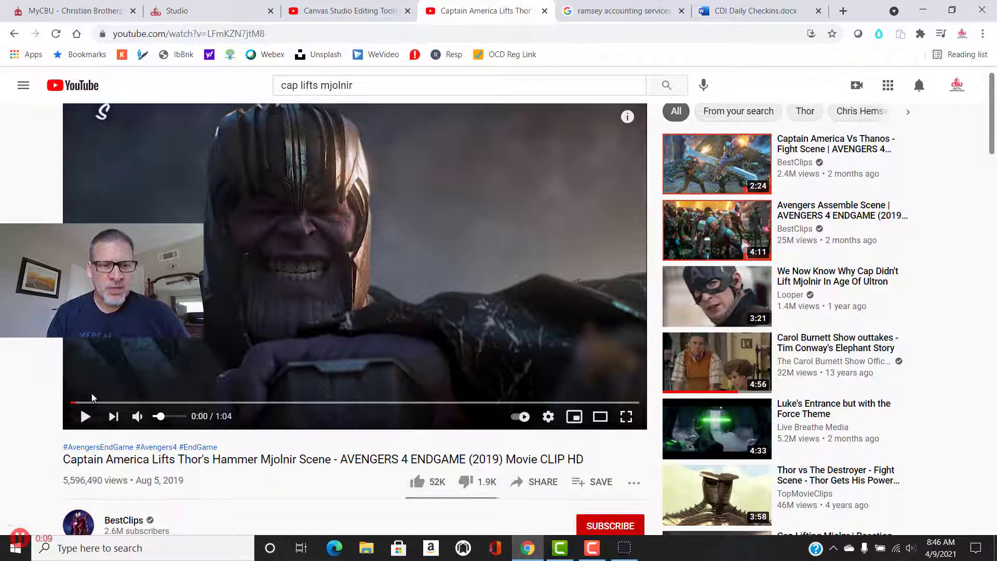
{"action": "left_click", "coordinate": [85, 416]}
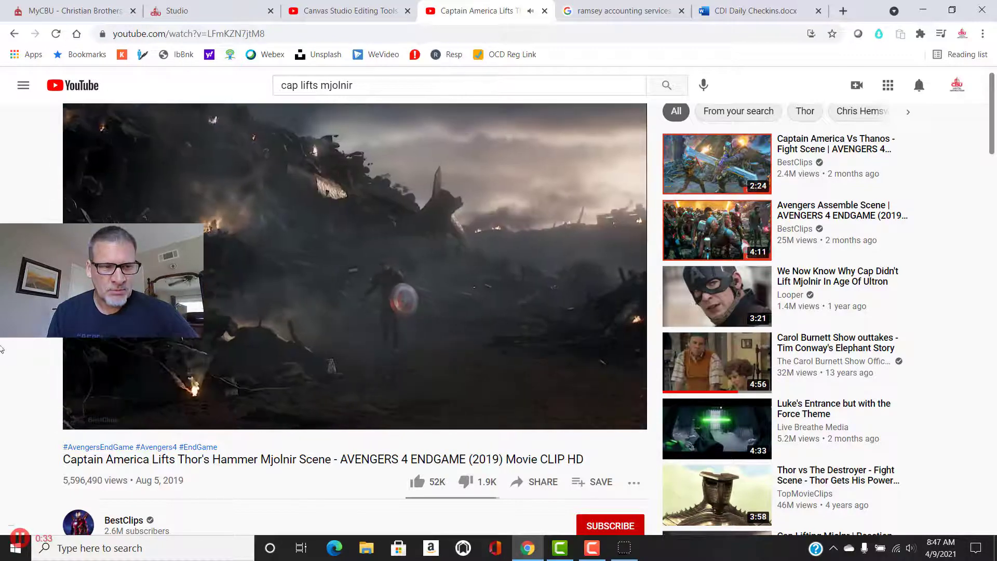
{"action": "left_click", "coordinate": [20, 540]}
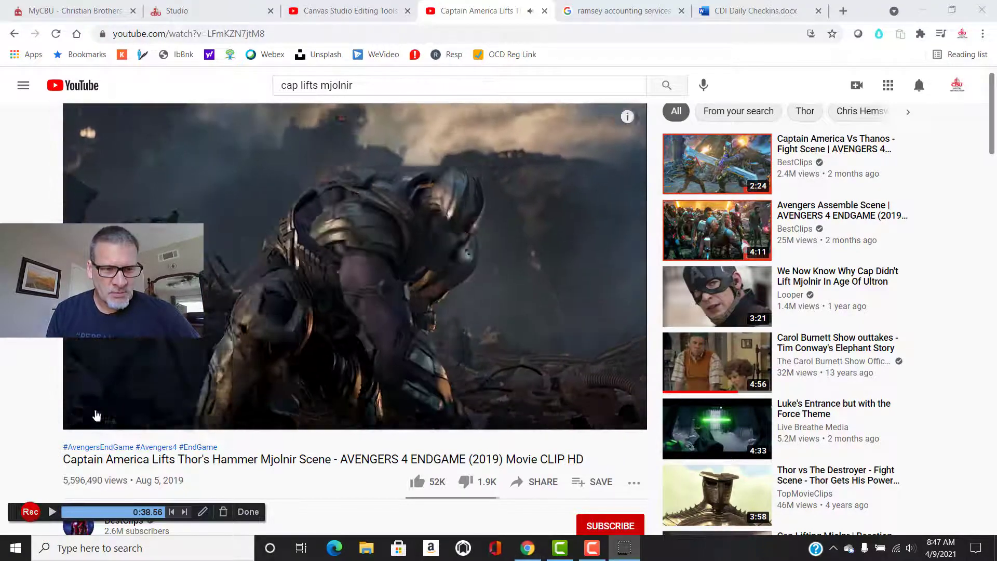
{"action": "left_click", "coordinate": [86, 418]}
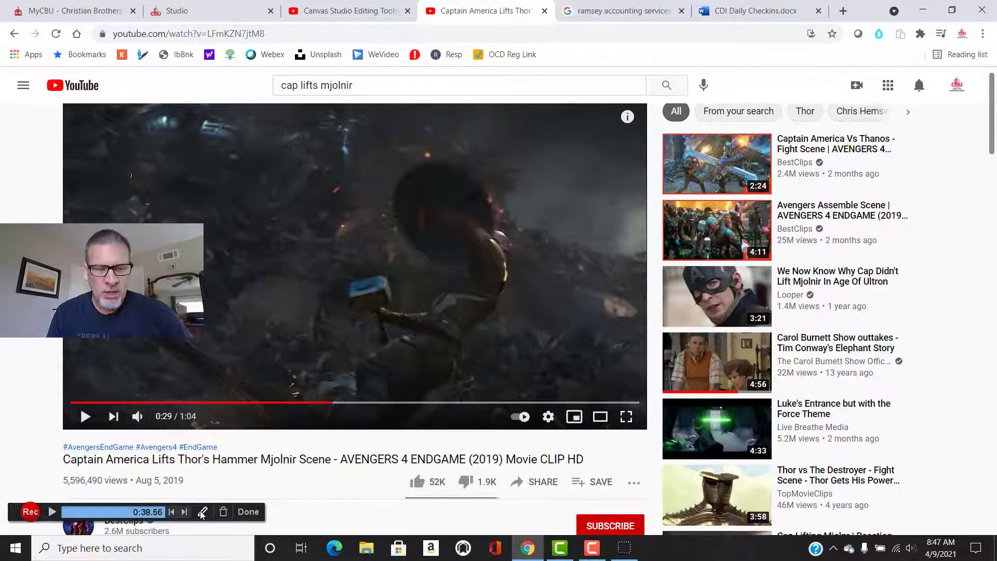
{"action": "left_click", "coordinate": [253, 512]}
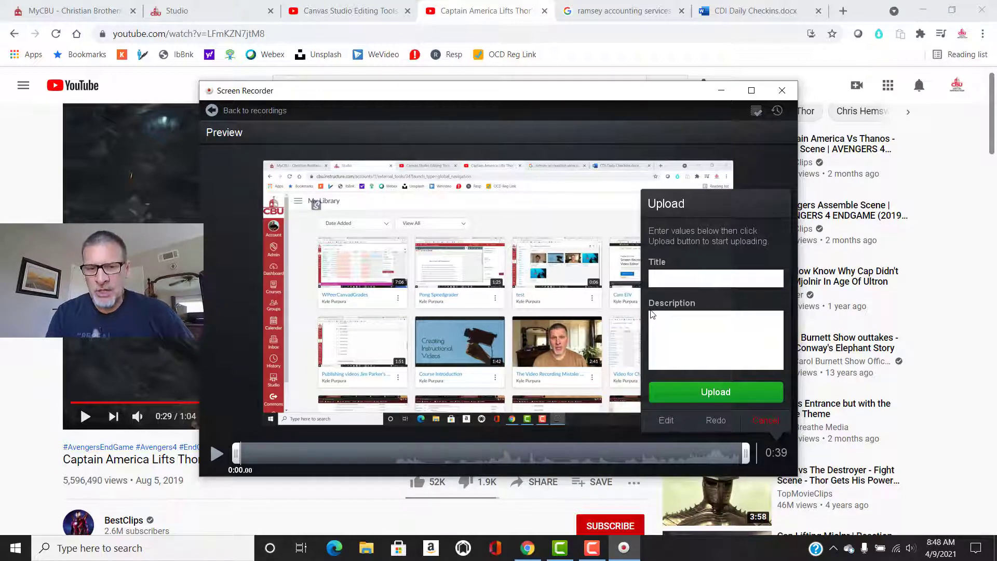
- Maximize the Screen Recorder preview and trim the start of the recording to 0:11.84
{"action": "left_click", "coordinate": [923, 10]}
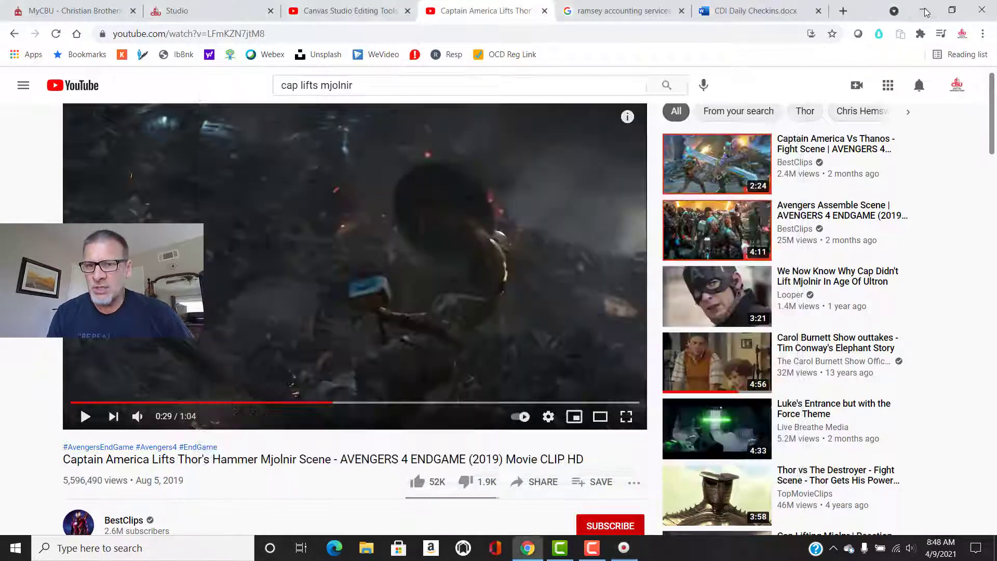
{"action": "left_click", "coordinate": [751, 91]}
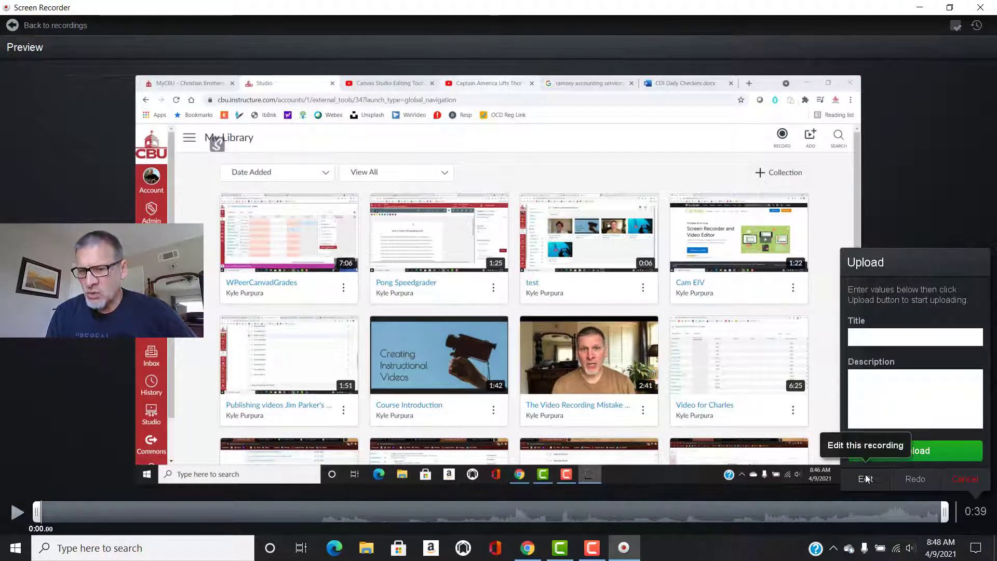
{"action": "left_click", "coordinate": [965, 479]}
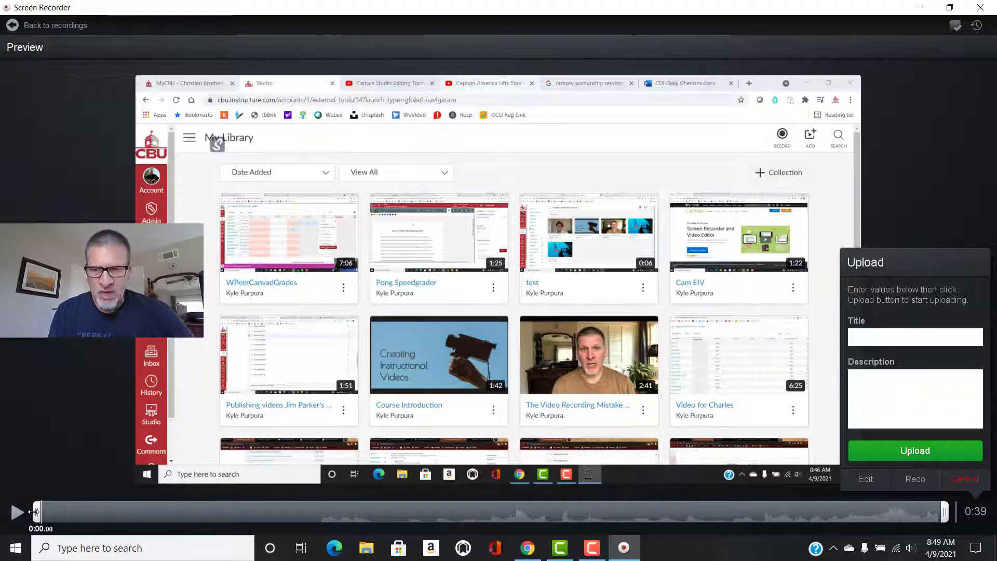
{"action": "left_click_drag", "start_coordinate": [34, 512], "coordinate": [310, 514]}
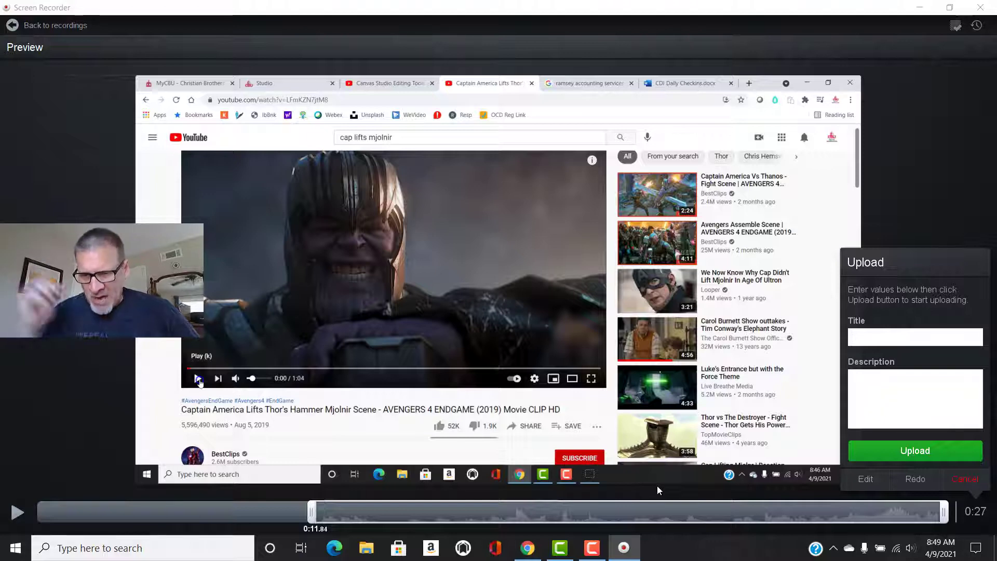
- Open the recording for editing and move the playhead to 0:26.08, where Captain America holds the hammer
{"action": "left_click", "coordinate": [860, 478]}
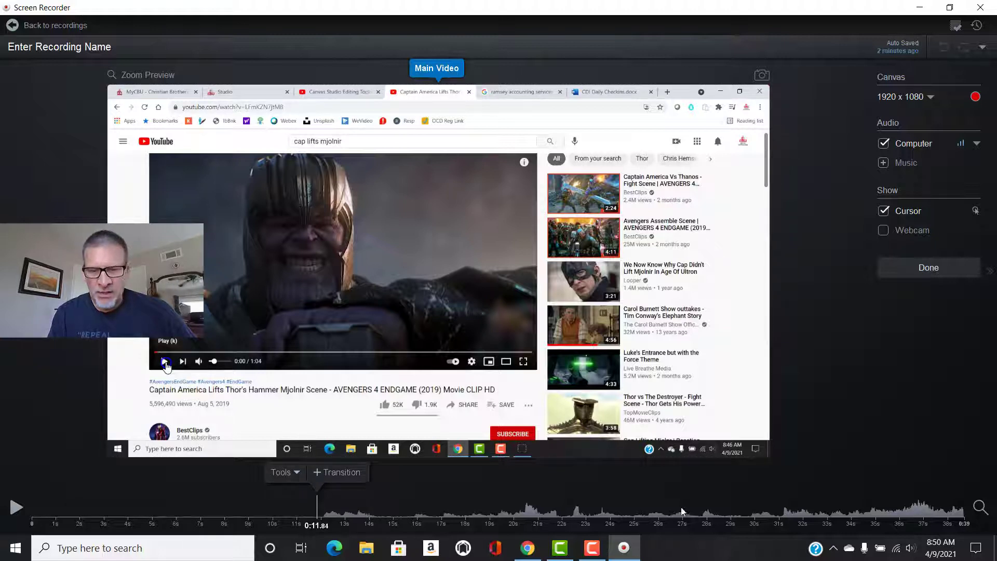
{"action": "left_click", "coordinate": [329, 512]}
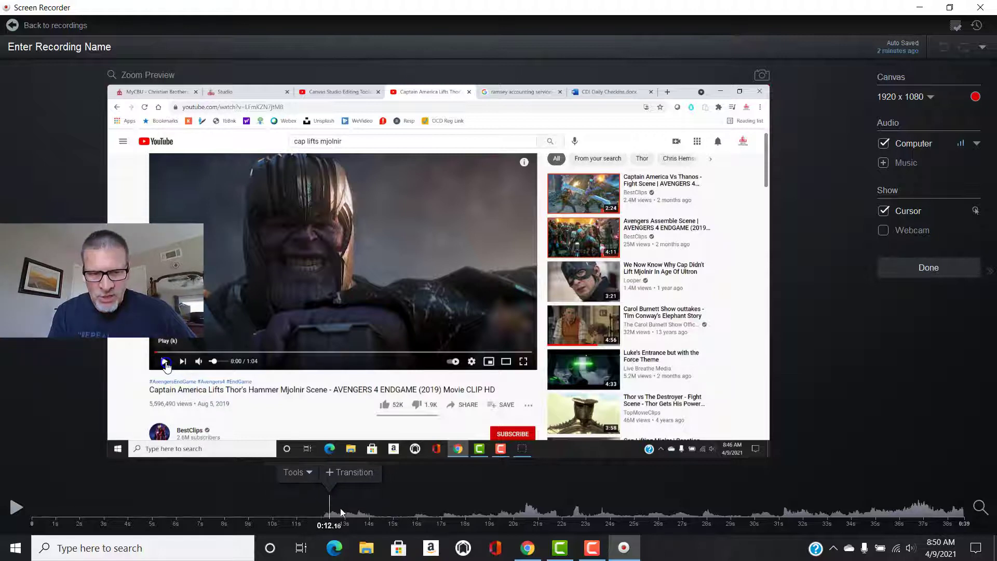
{"action": "left_click_drag", "start_coordinate": [341, 513], "coordinate": [469, 514]}
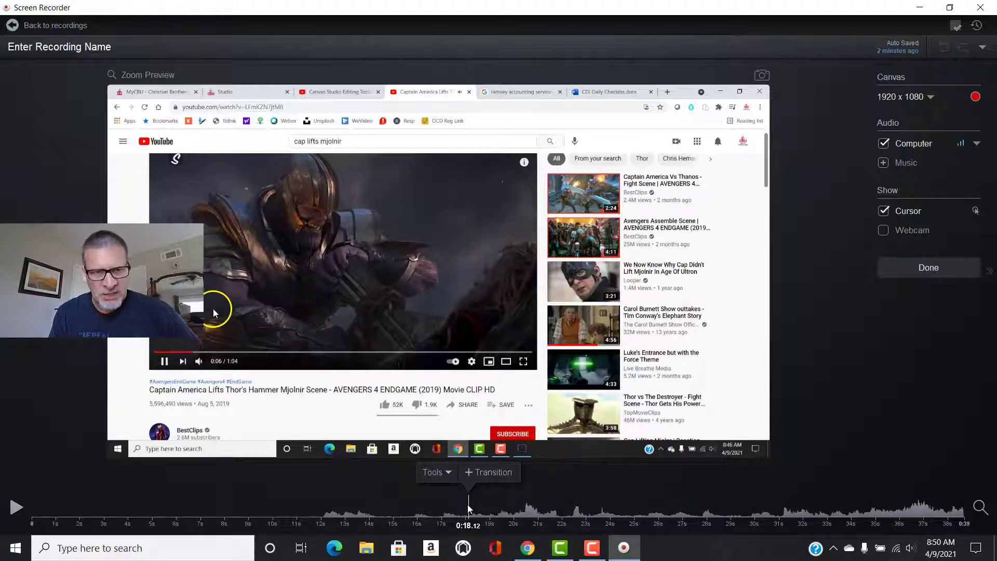
{"action": "left_click_drag", "start_coordinate": [469, 508], "coordinate": [662, 484]}
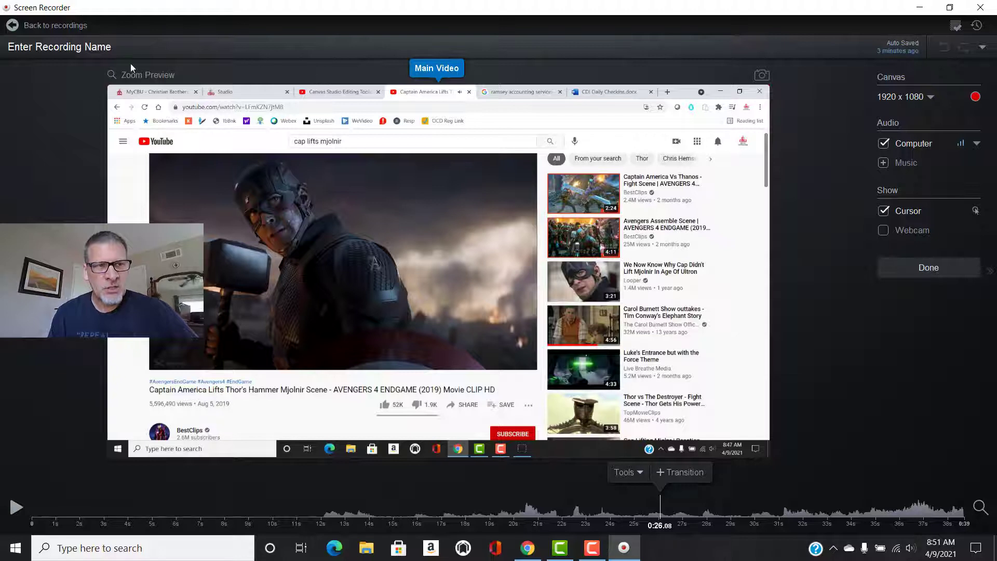
- Name the recording "Cap Mjolnir"
{"action": "left_click", "coordinate": [110, 50]}
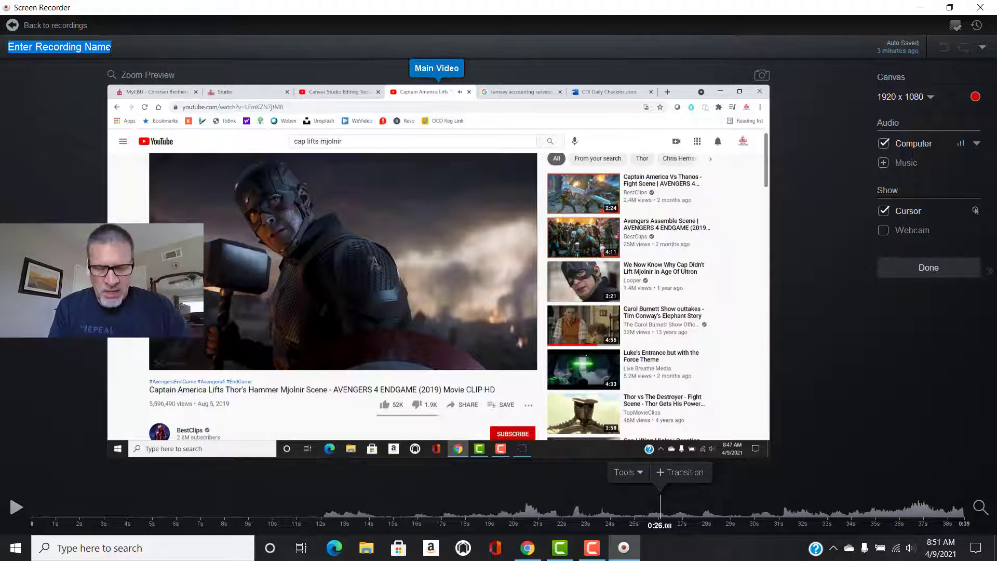
{"action": "type", "text": "Cap Mjolnir"}
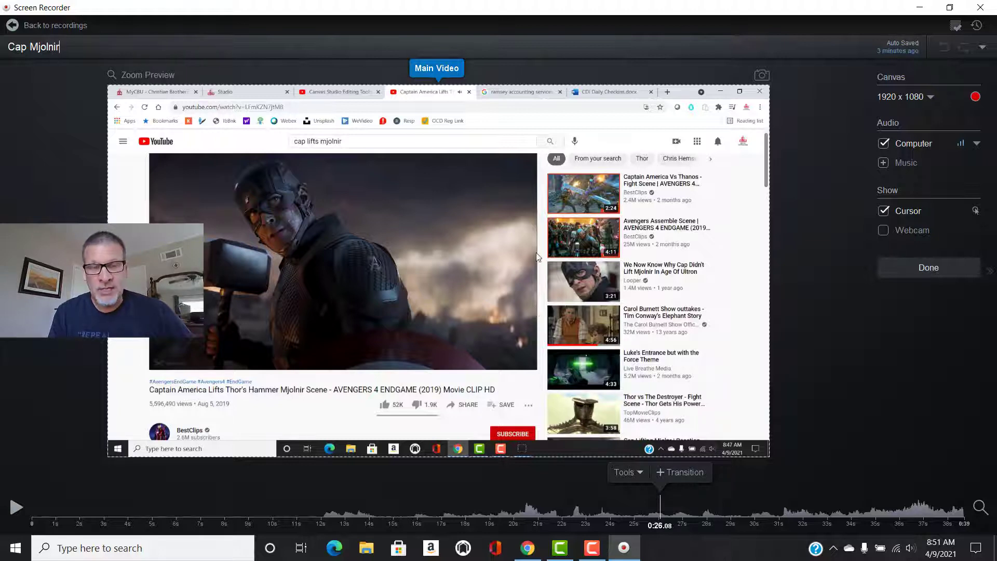
- Crop the main video to the YouTube player frame, cutting off the surrounding browser, page and taskbar
{"action": "left_click", "coordinate": [449, 245]}
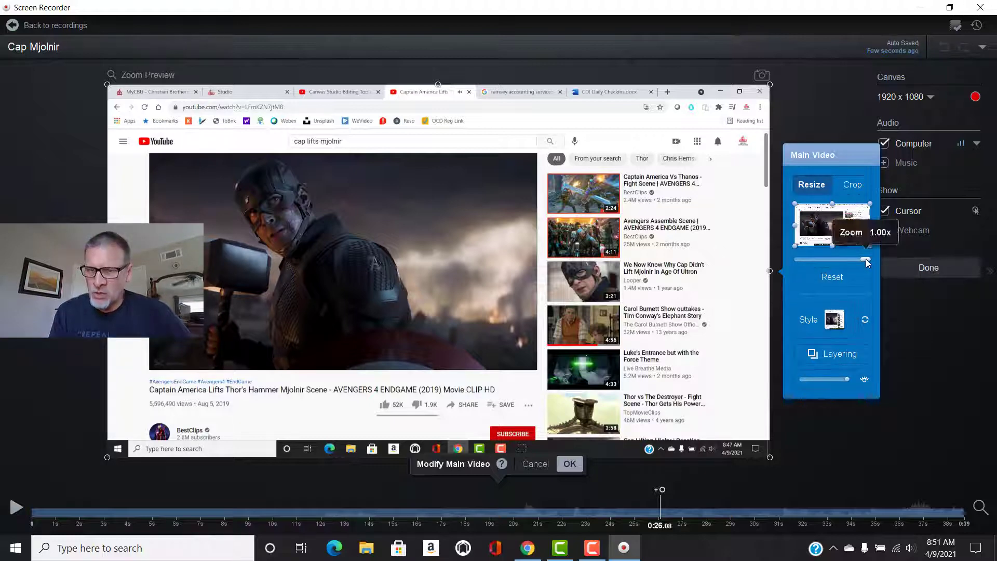
{"action": "mouse_move", "coordinate": [864, 259]}
{"action": "left_mouse_down"}
{"action": "mouse_move", "coordinate": [838, 258]}
{"action": "mouse_move", "coordinate": [867, 256]}
{"action": "left_mouse_up"}
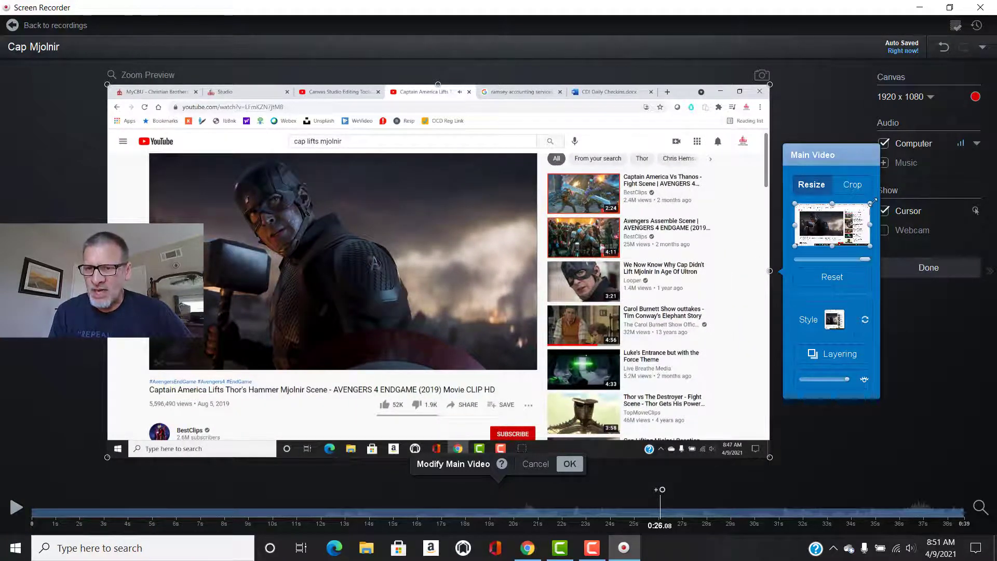
{"action": "mouse_move", "coordinate": [872, 203]}
{"action": "left_mouse_down"}
{"action": "mouse_move", "coordinate": [852, 211]}
{"action": "mouse_move", "coordinate": [876, 196]}
{"action": "left_mouse_up"}
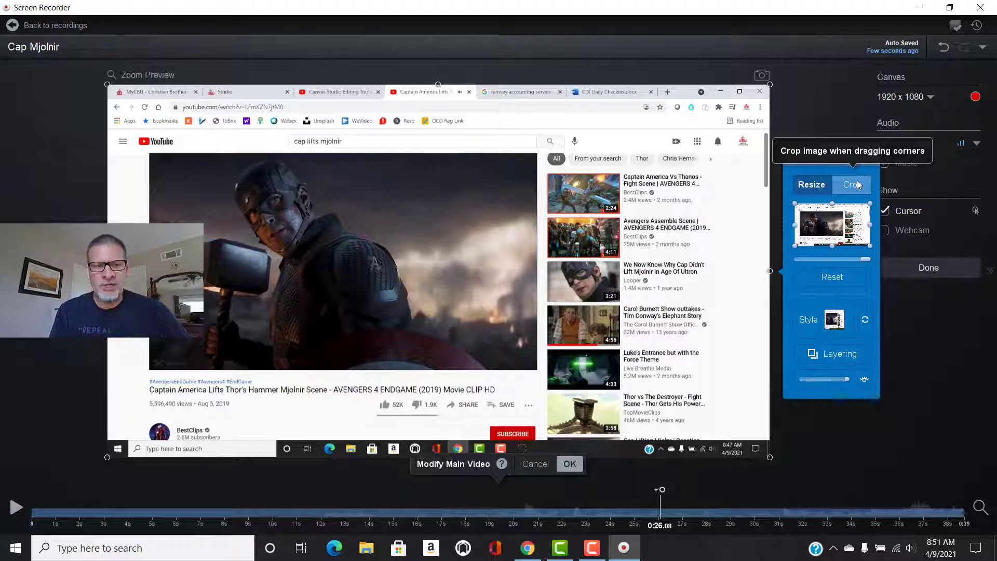
{"action": "left_click", "coordinate": [857, 185]}
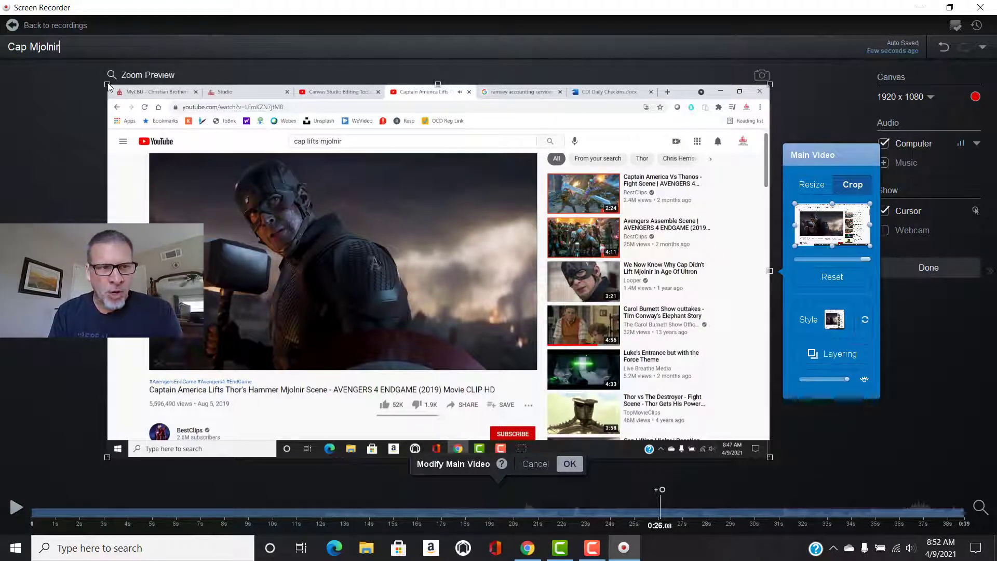
{"action": "left_click_drag", "start_coordinate": [107, 84], "coordinate": [150, 153]}
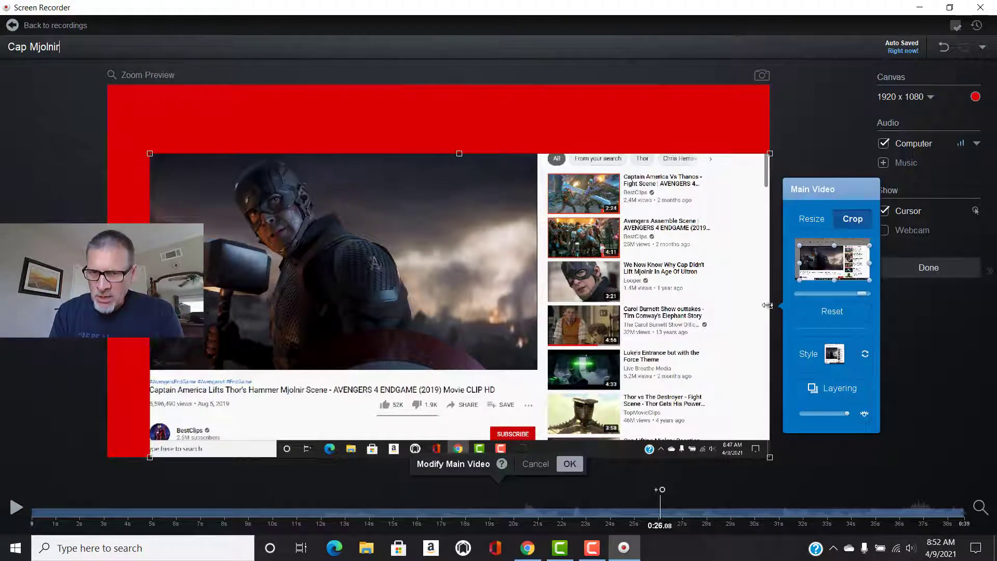
{"action": "left_click_drag", "start_coordinate": [772, 306], "coordinate": [536, 301]}
{"action": "left_click_drag", "start_coordinate": [343, 457], "coordinate": [354, 370]}
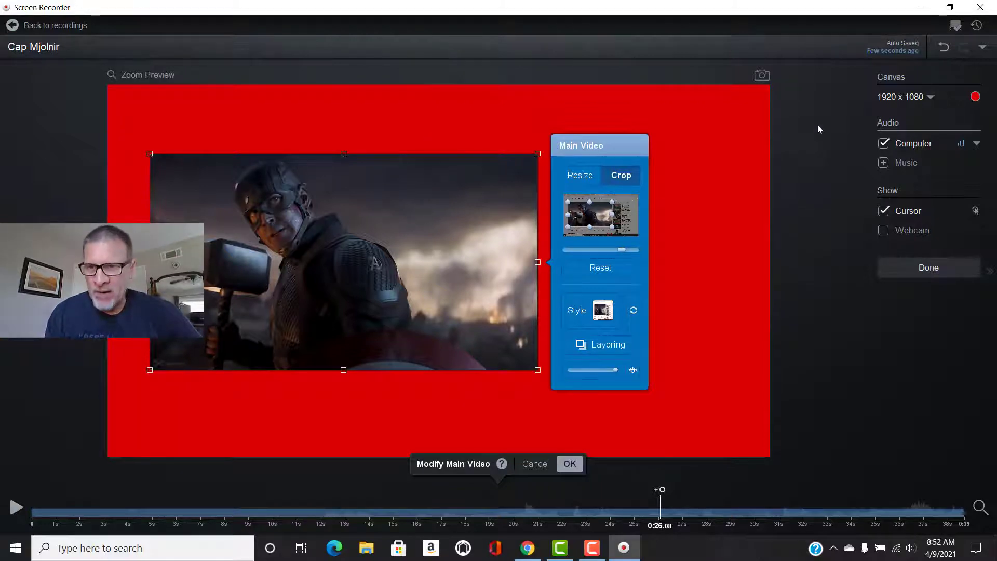
{"action": "left_click", "coordinate": [973, 96]}
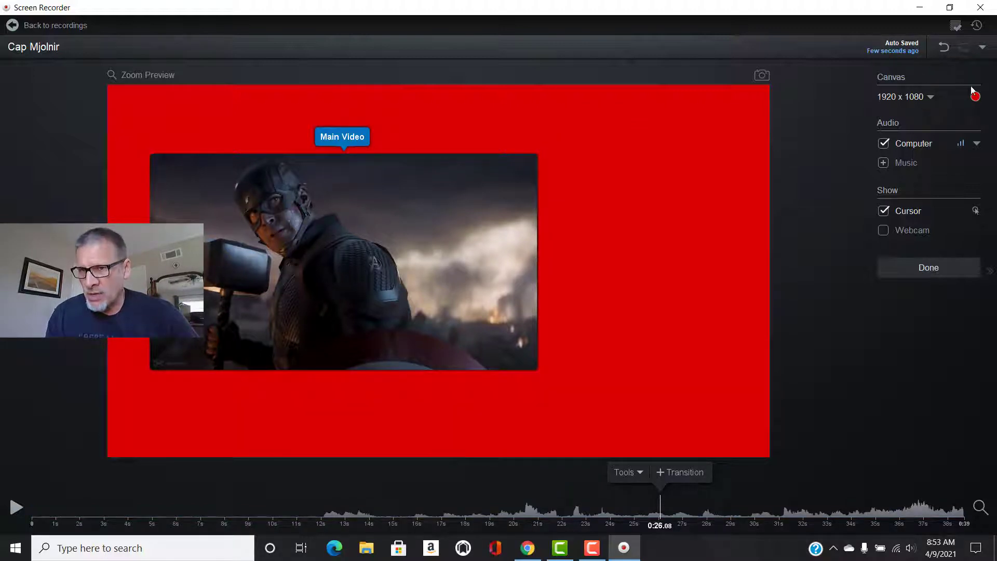
- Try several canvas background colors and set it to blue #0071A2
{"action": "left_click", "coordinate": [975, 97]}
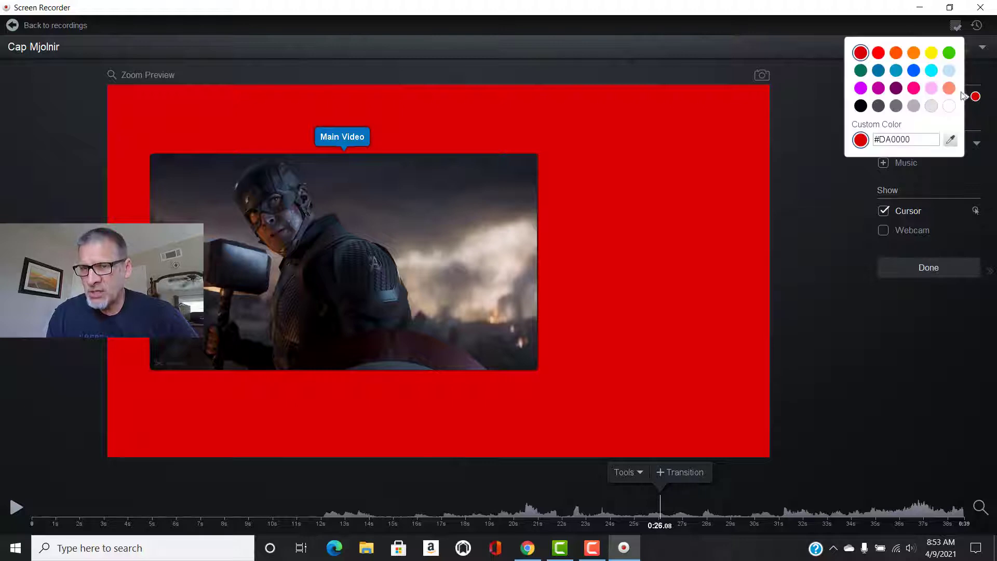
{"action": "left_click", "coordinate": [878, 52]}
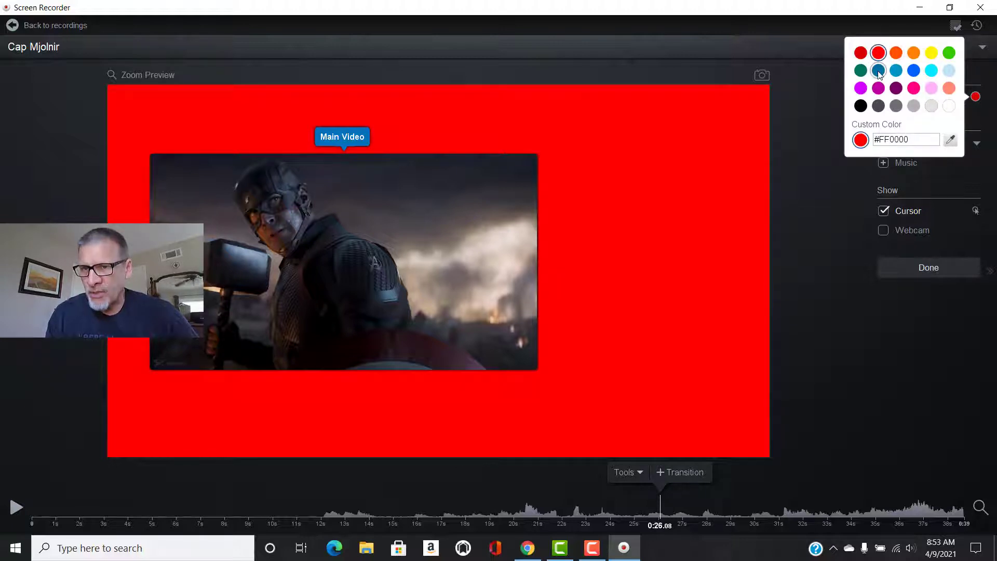
{"action": "left_click", "coordinate": [878, 71]}
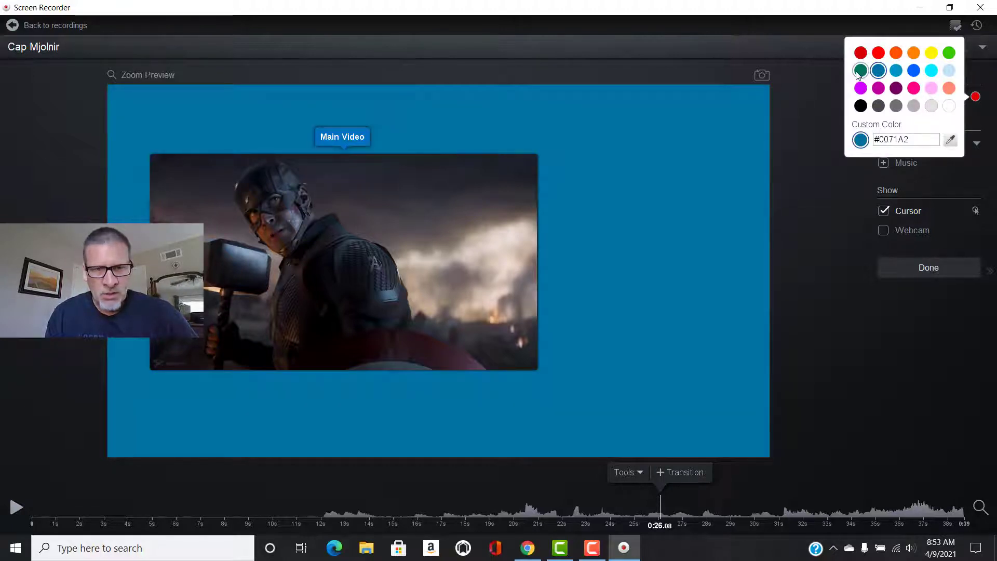
{"action": "left_click", "coordinate": [895, 89]}
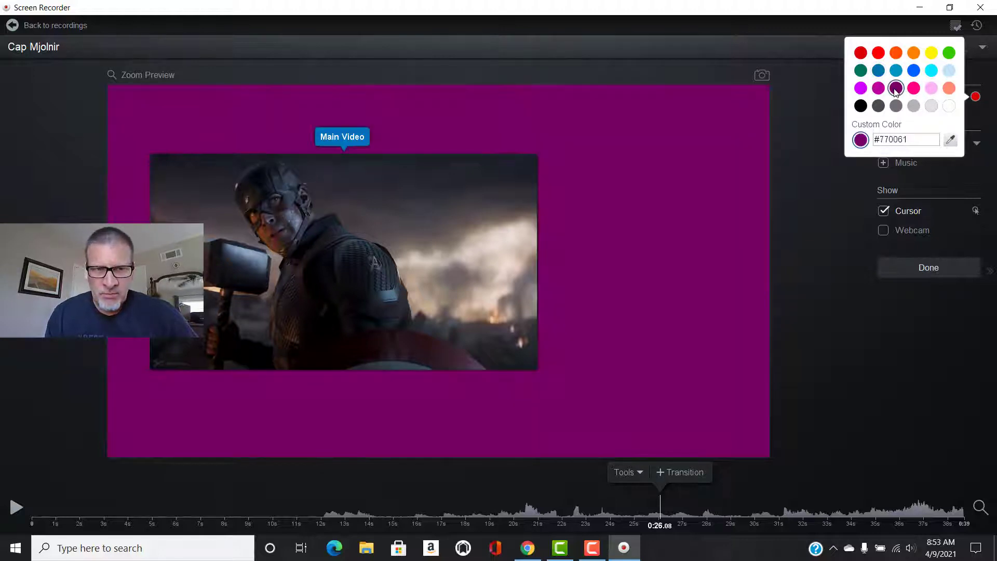
{"action": "left_click", "coordinate": [878, 70]}
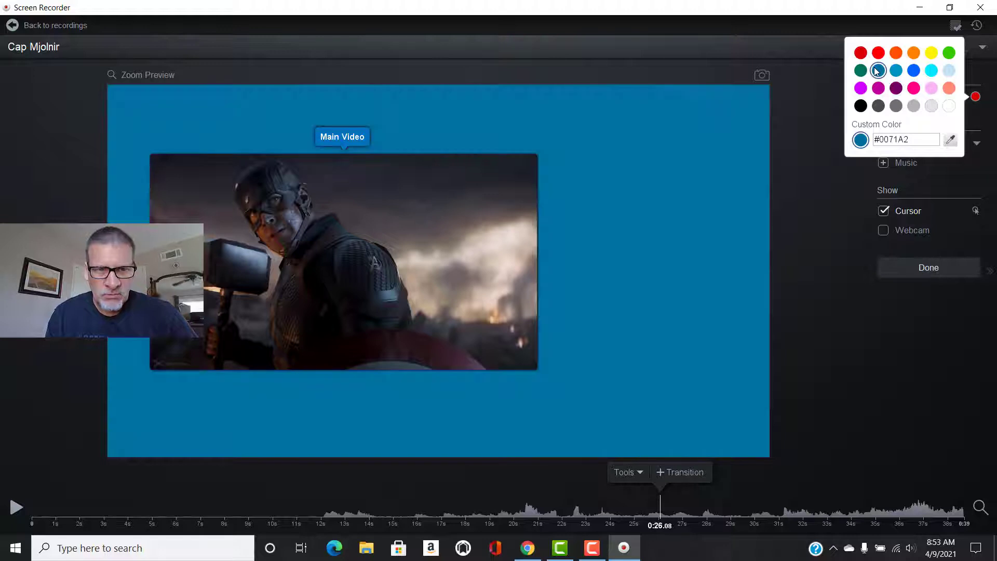
{"action": "left_click", "coordinate": [526, 185]}
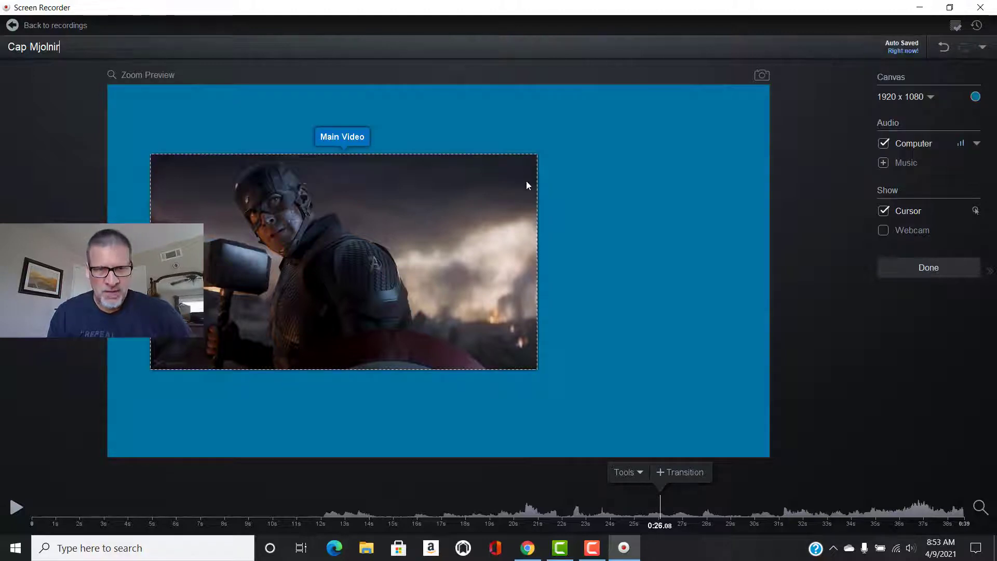
- Reposition the cropped main video and enlarge it from its corners and lower edge to fill the 1920 x 1080 canvas, applying the change
{"action": "left_click", "coordinate": [330, 244]}
{"action": "left_click_drag", "start_coordinate": [383, 248], "coordinate": [464, 251]}
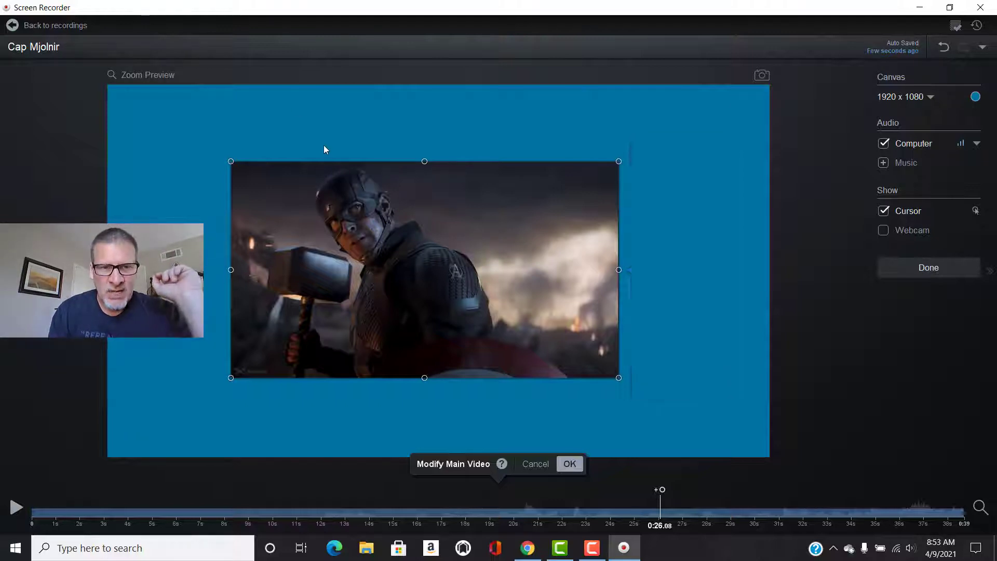
{"action": "left_click", "coordinate": [268, 183]}
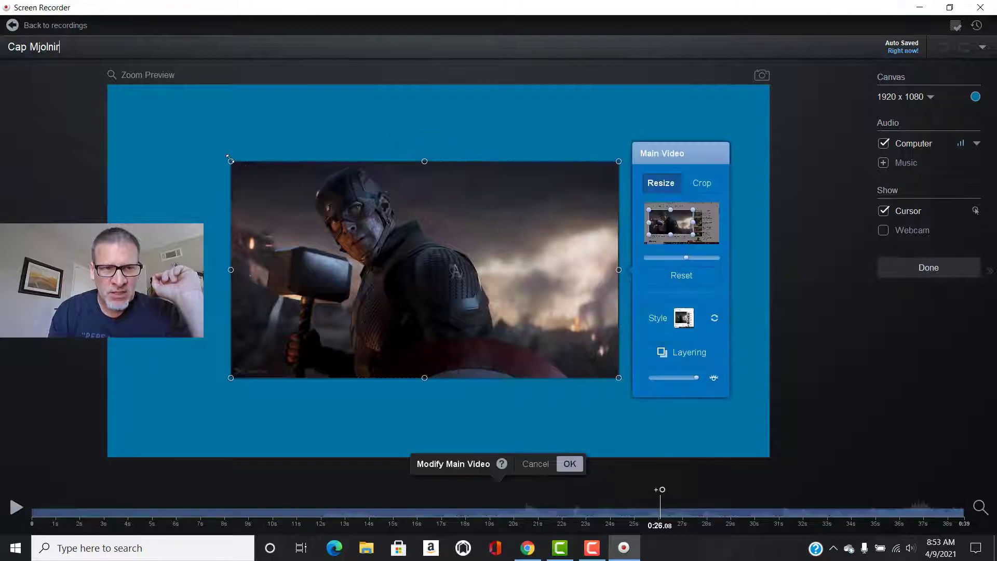
{"action": "left_click_drag", "start_coordinate": [229, 159], "coordinate": [101, 91]}
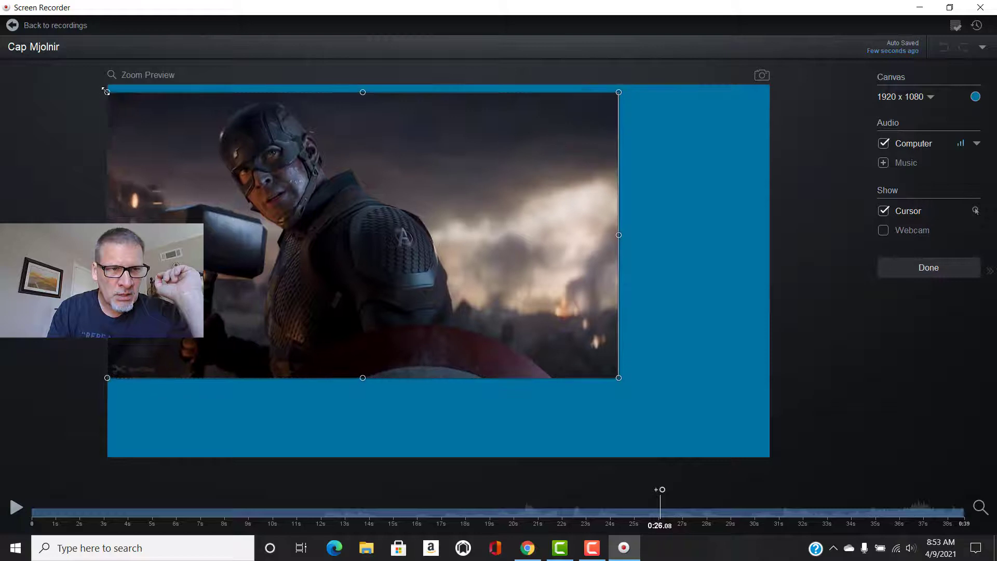
{"action": "left_click_drag", "start_coordinate": [105, 91], "coordinate": [106, 91]}
{"action": "left_click_drag", "start_coordinate": [179, 141], "coordinate": [180, 134]}
{"action": "left_click_drag", "start_coordinate": [618, 369], "coordinate": [770, 469]}
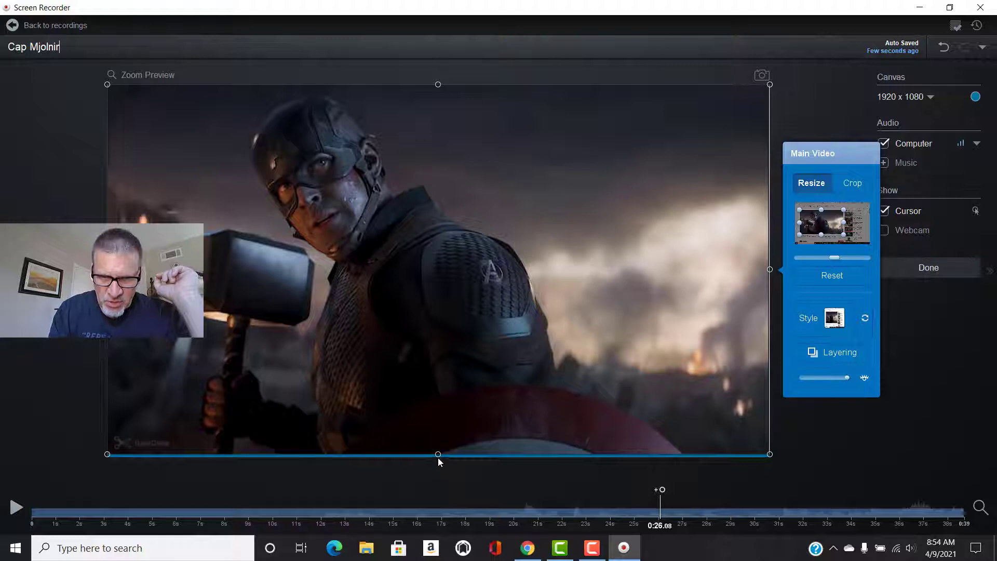
{"action": "left_click_drag", "start_coordinate": [437, 455], "coordinate": [438, 458]}
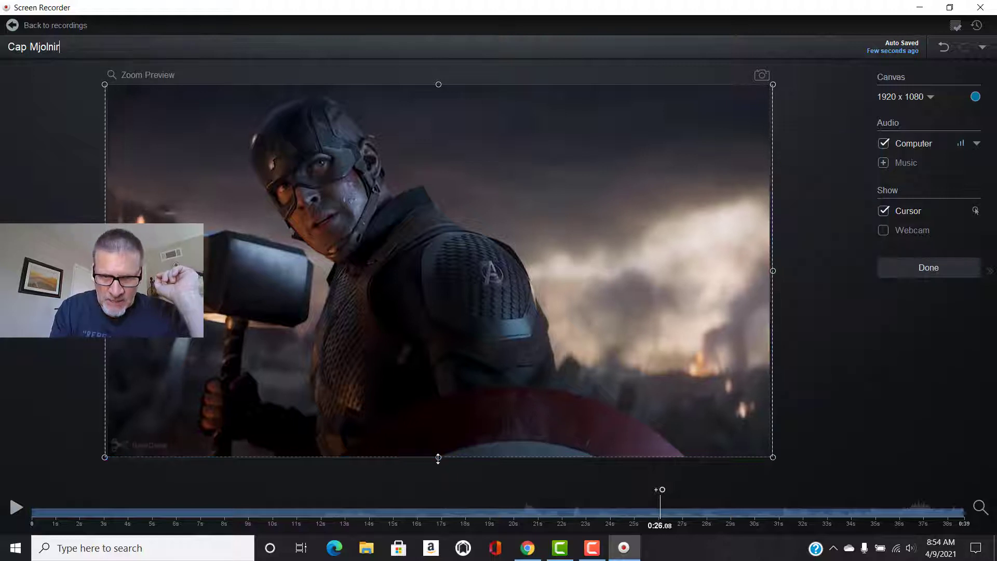
{"action": "left_click", "coordinate": [437, 458]}
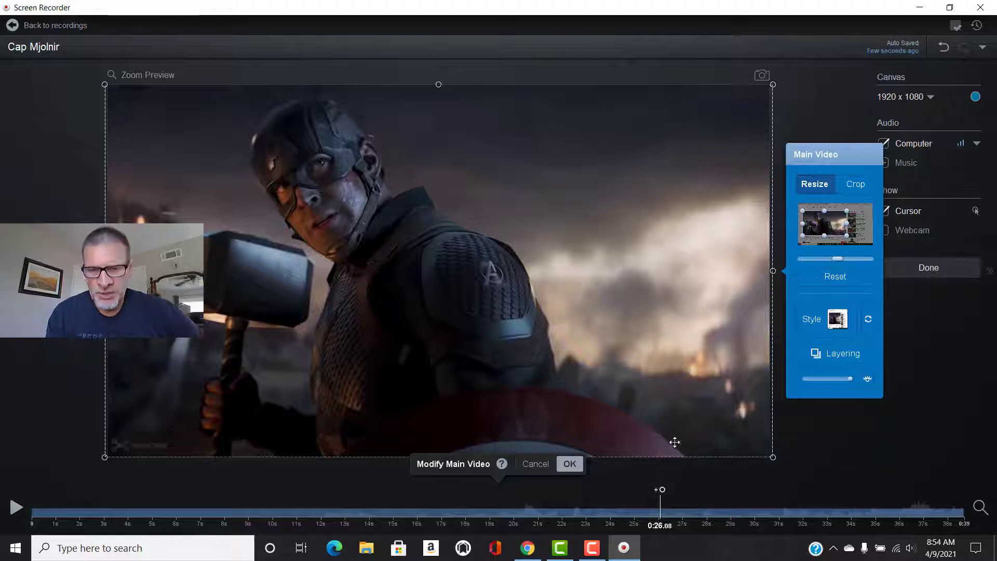
{"action": "left_click", "coordinate": [572, 463]}
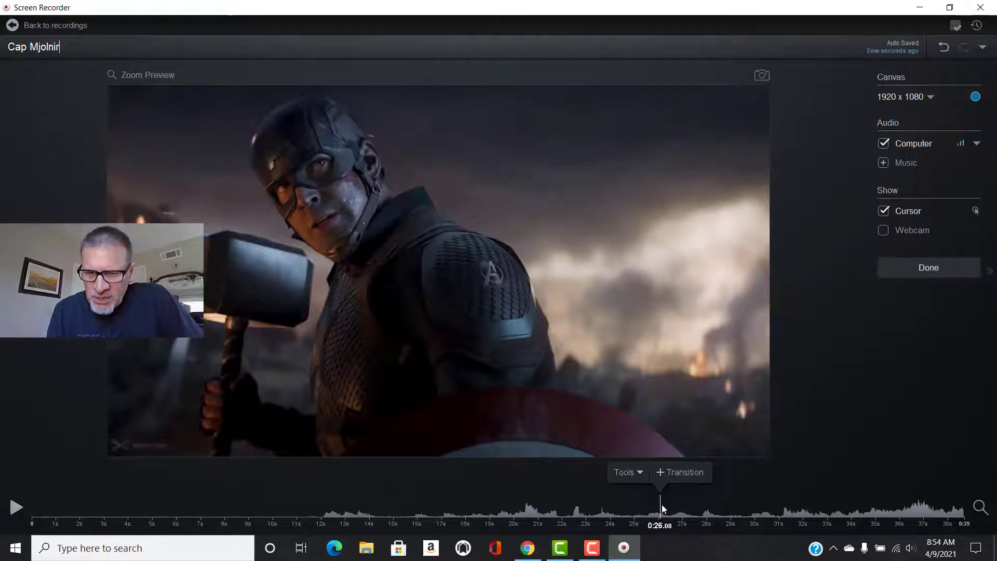
- Review earlier points of the recording back to 0:13.64 and examine the editing tools available there
{"action": "left_click", "coordinate": [599, 501]}
{"action": "left_click", "coordinate": [531, 503]}
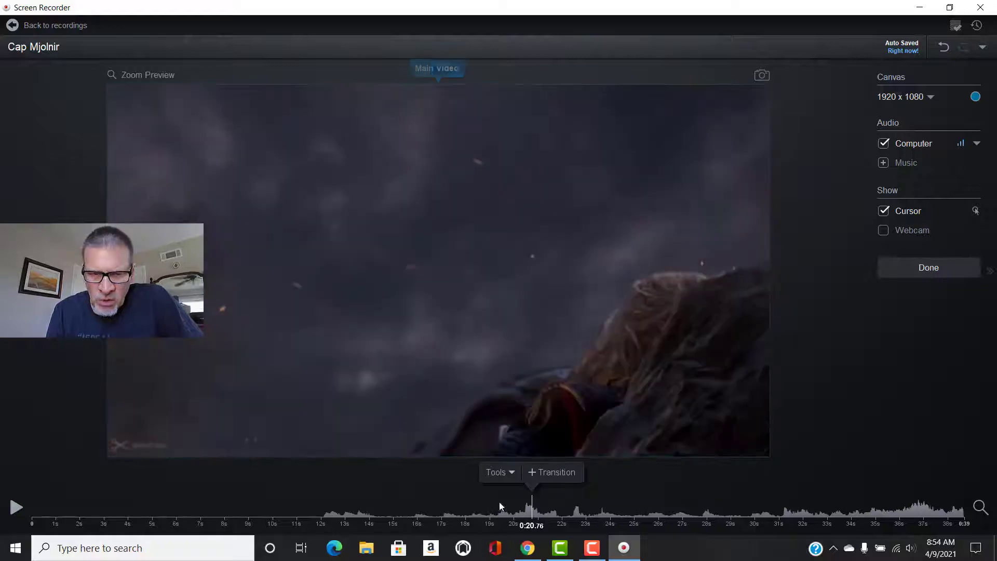
{"action": "left_click", "coordinate": [362, 505]}
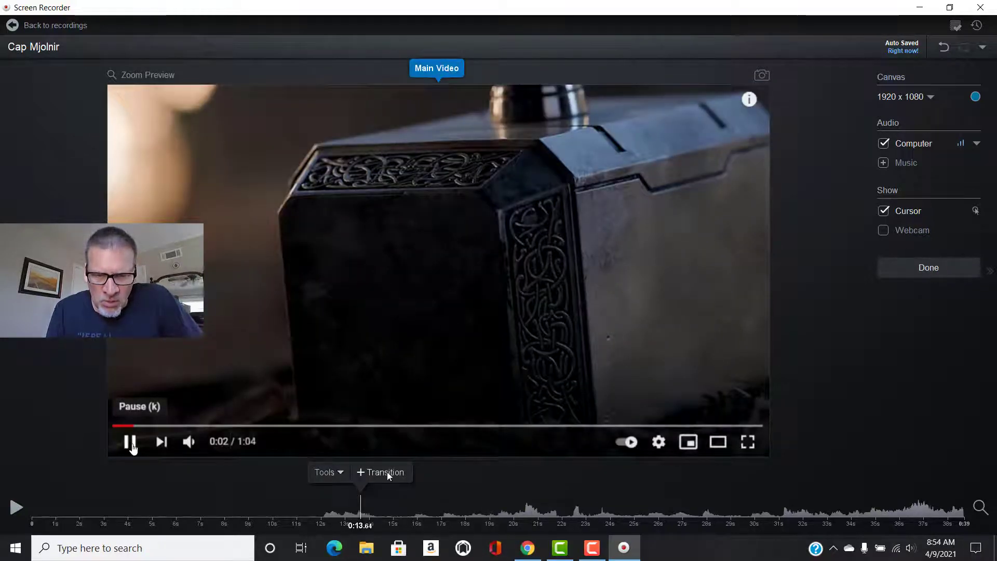
{"action": "left_click", "coordinate": [338, 472]}
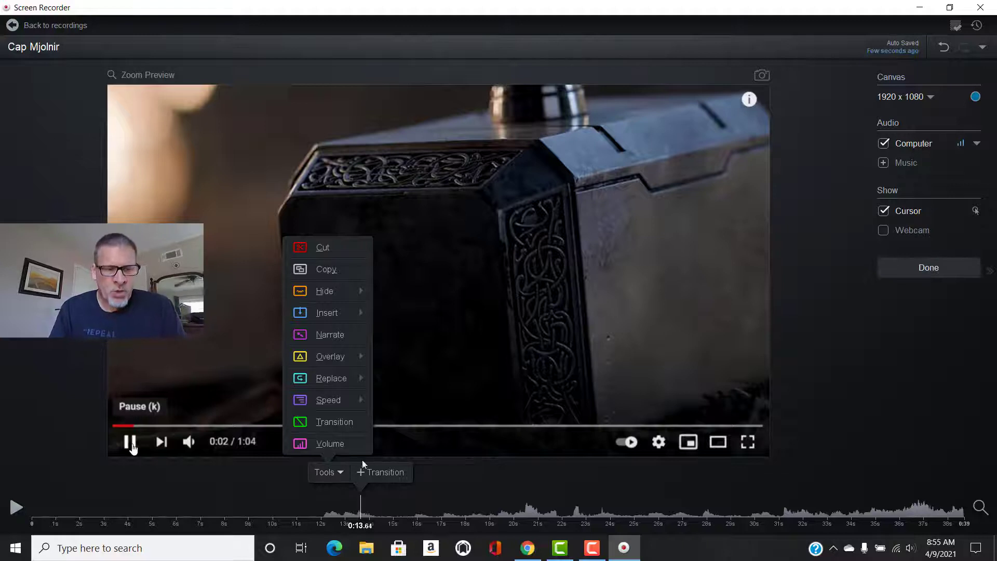
{"action": "left_click", "coordinate": [462, 468]}
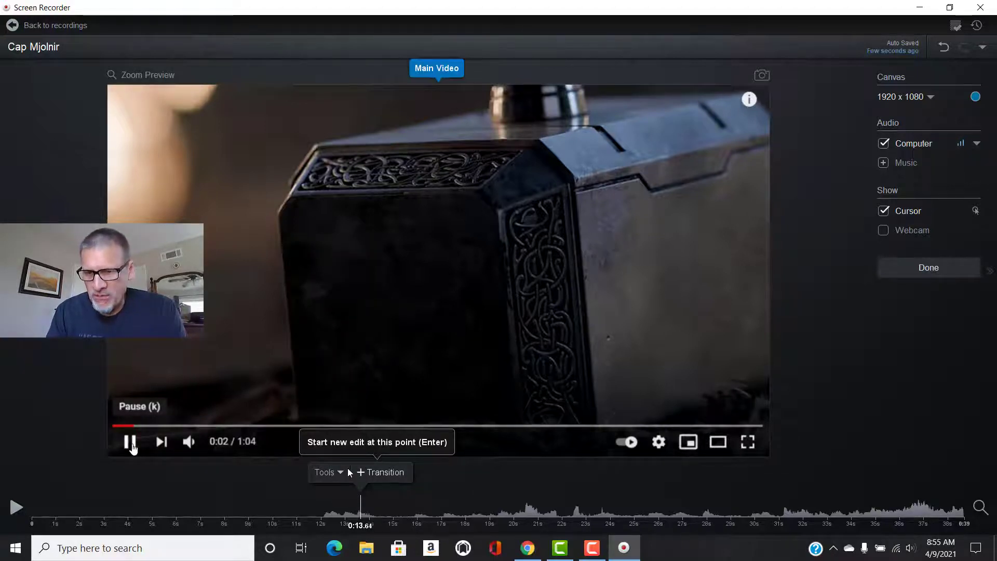
- Review several frames further along the recording, ending with the playhead at 0:30.28
{"action": "left_click", "coordinate": [452, 497]}
{"action": "left_click", "coordinate": [606, 509]}
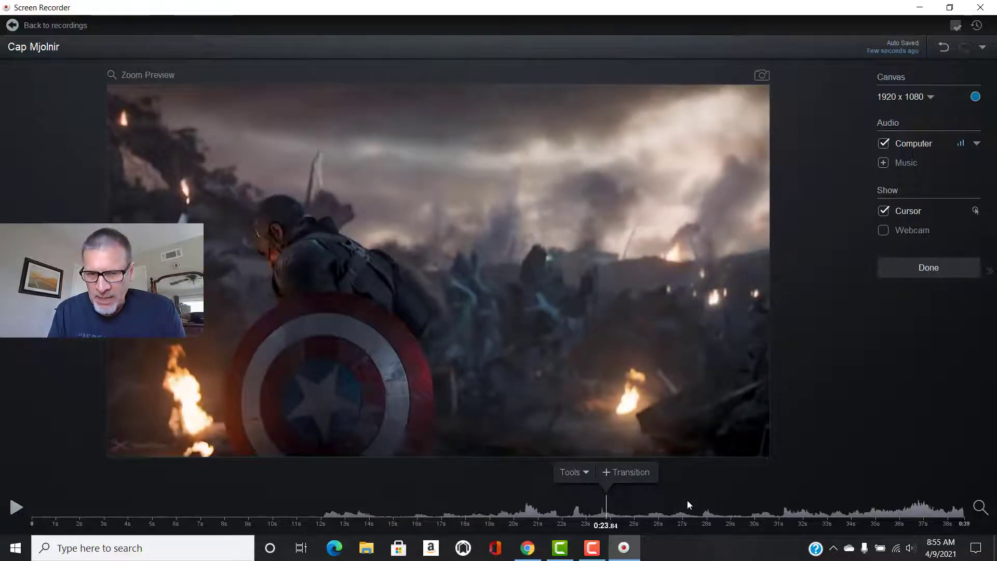
{"action": "left_click", "coordinate": [687, 502]}
{"action": "left_click", "coordinate": [793, 504]}
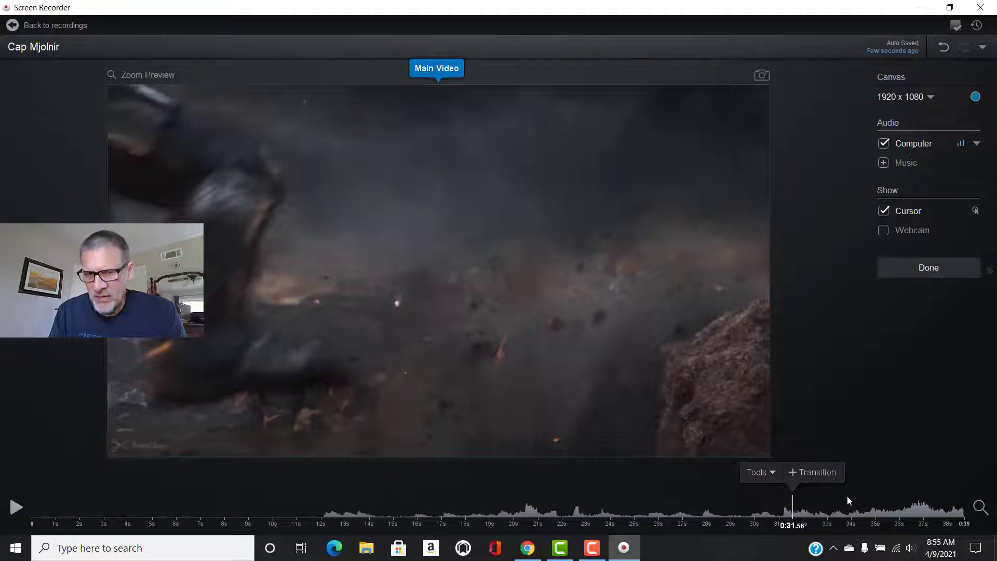
{"action": "left_click", "coordinate": [760, 506]}
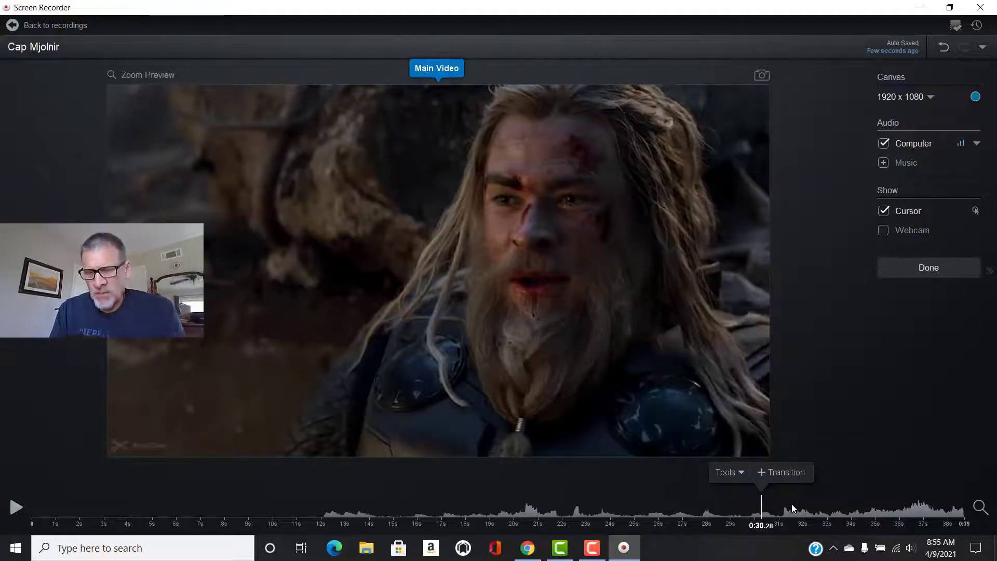
- Examine the audio waveform around 0:30.28 at different timeline magnifications, finishing with the zoom controls hidden
{"action": "left_click", "coordinate": [977, 506]}
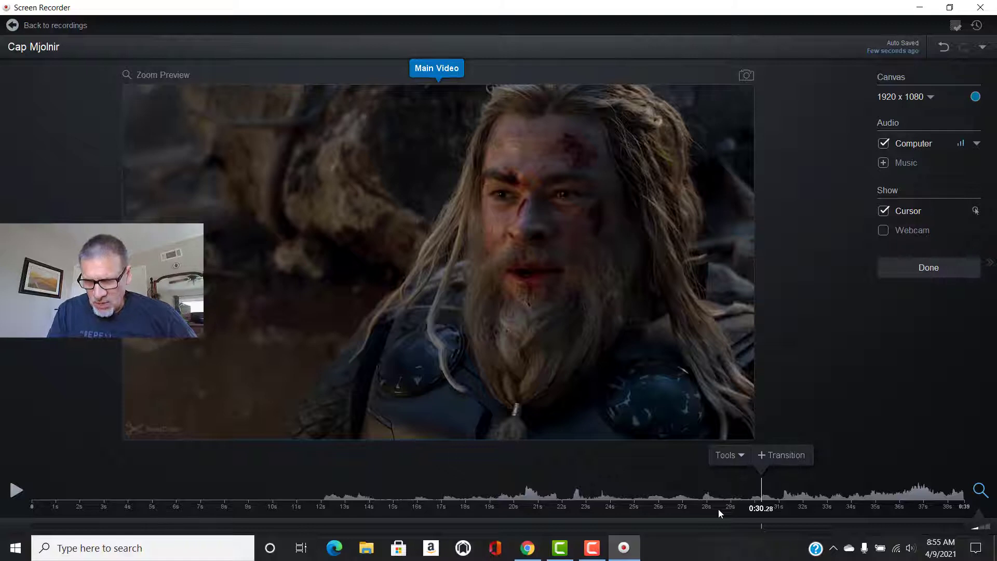
{"action": "left_click", "coordinate": [981, 528]}
{"action": "left_click", "coordinate": [989, 529]}
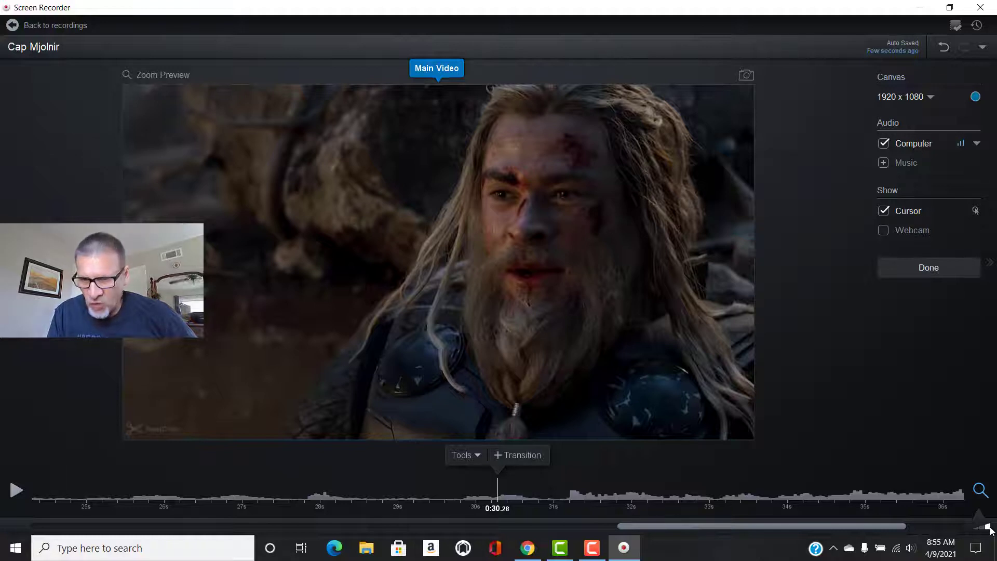
{"action": "left_click", "coordinate": [981, 529]}
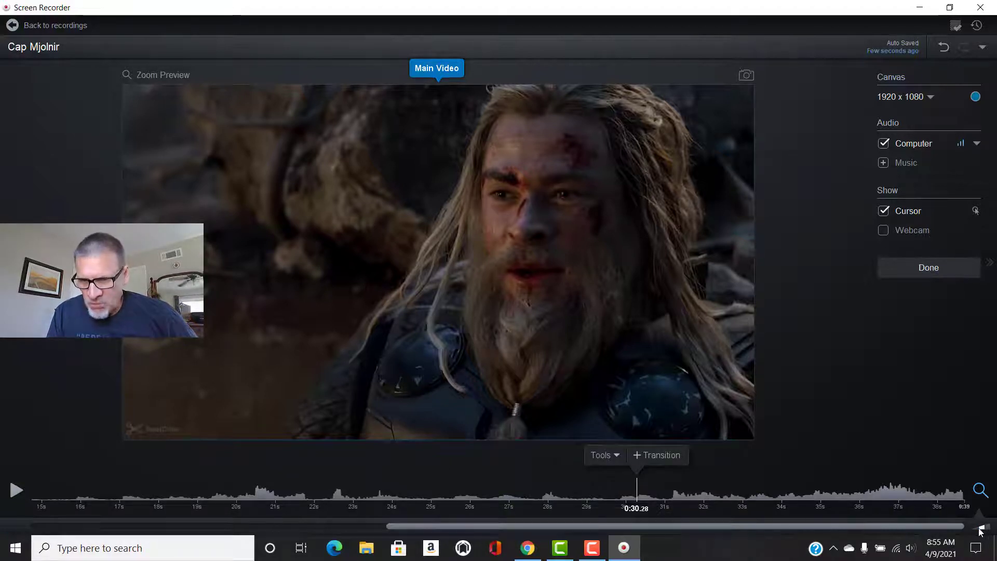
{"action": "left_click", "coordinate": [977, 529]}
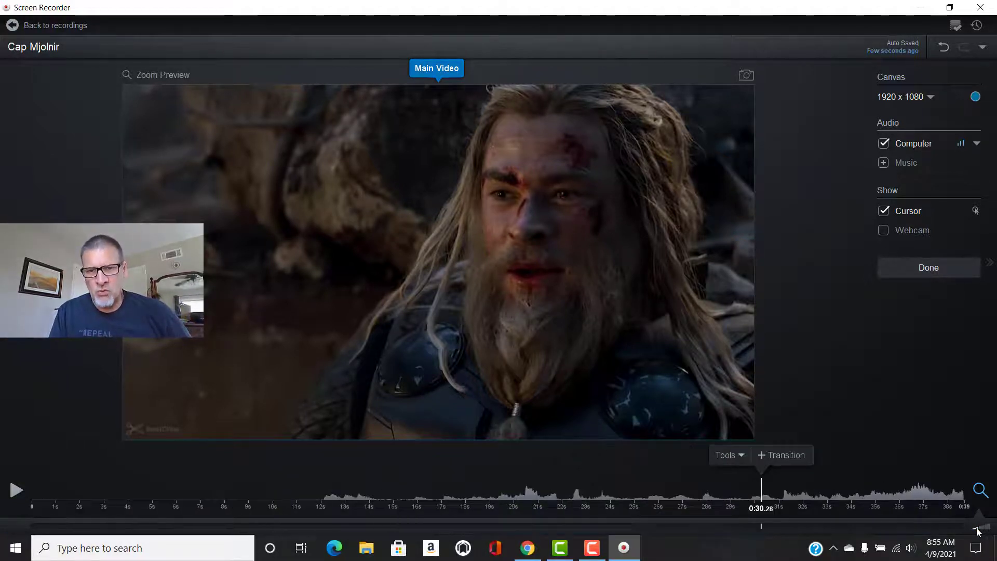
{"action": "left_click", "coordinate": [981, 529]}
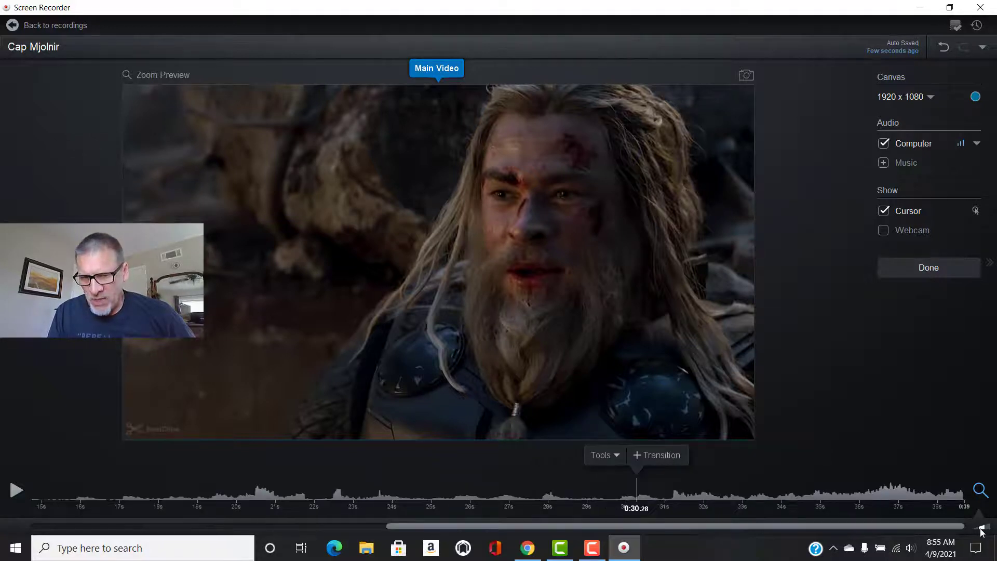
{"action": "left_click", "coordinate": [987, 528]}
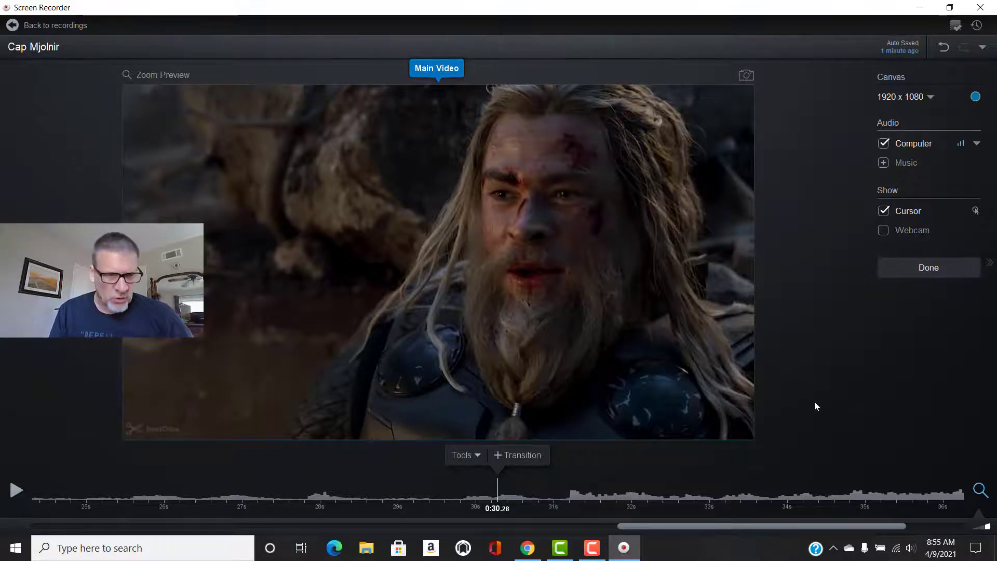
{"action": "left_click", "coordinate": [980, 491]}
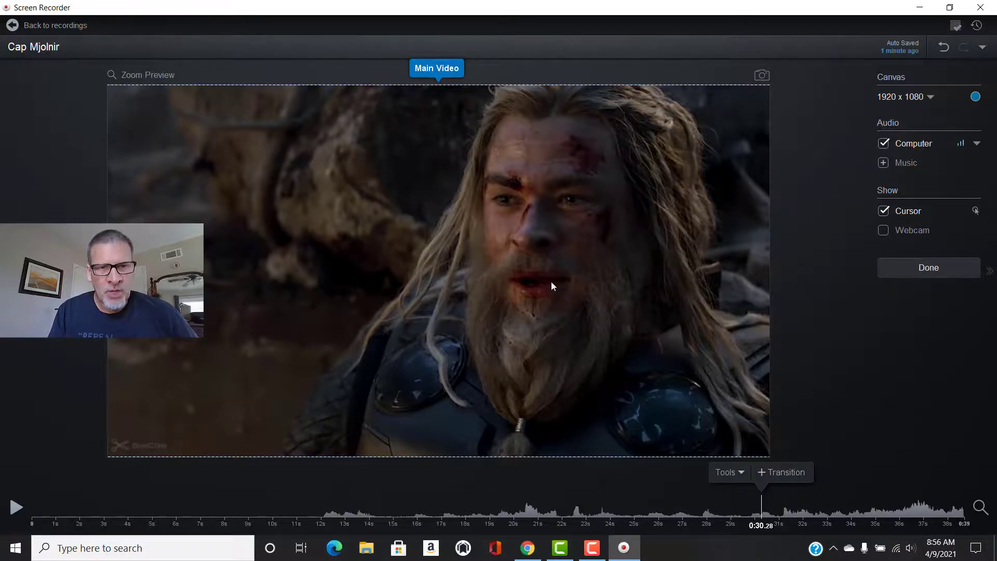
- Finish editing the recording and bring up its upload details form
{"action": "left_click", "coordinate": [928, 267]}
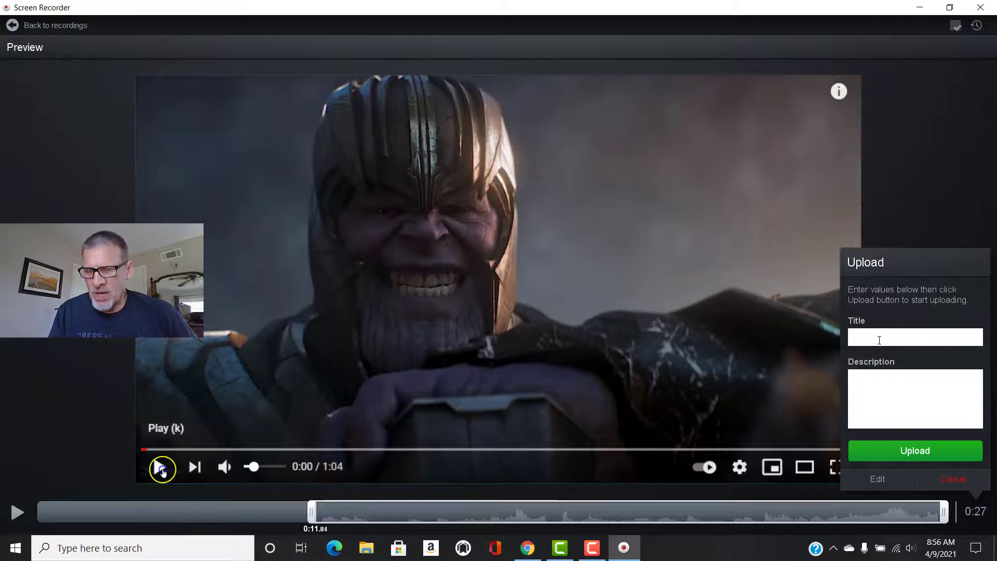